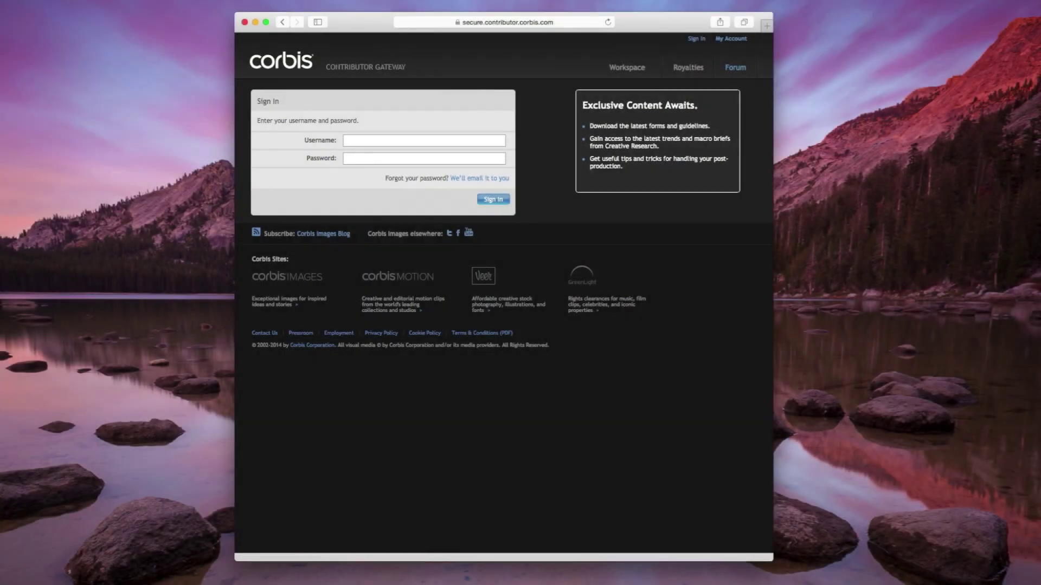
- Request a password reminder for the account e-mail, then sign in with the contributor username and password
left_click(491, 172)
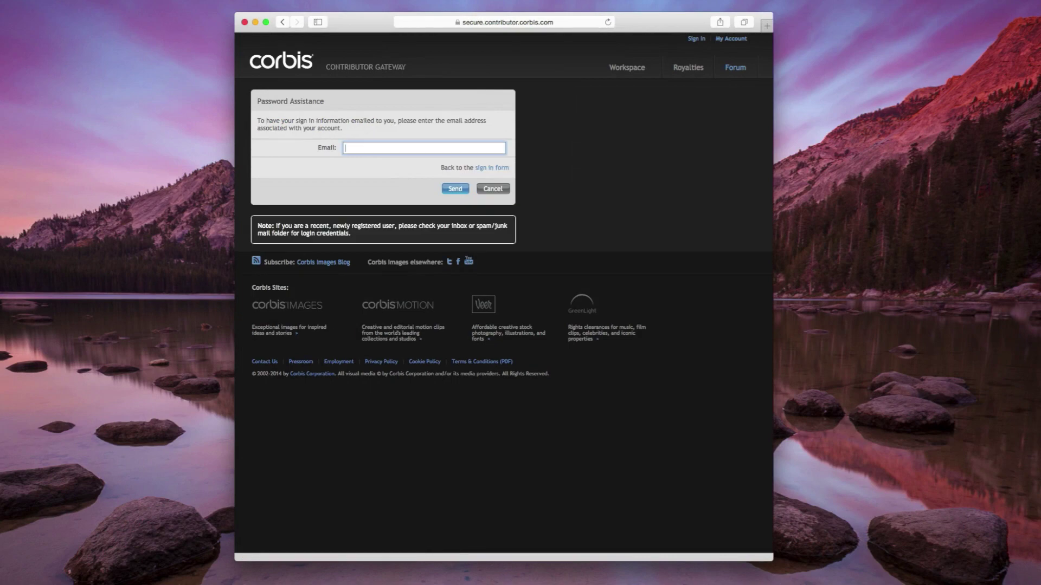
key("Return")
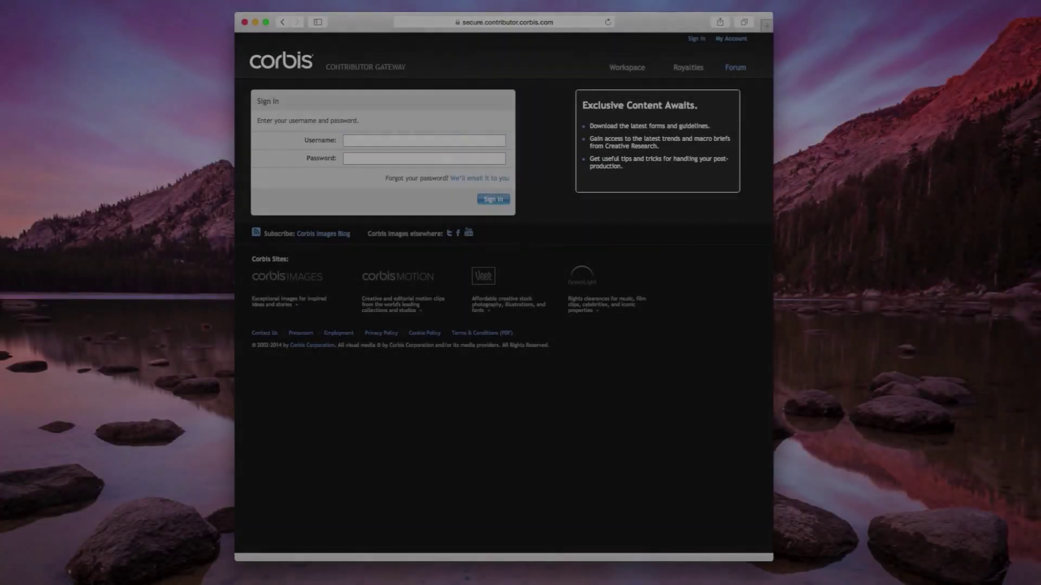
type("••••••••••••••••")
key("Return")
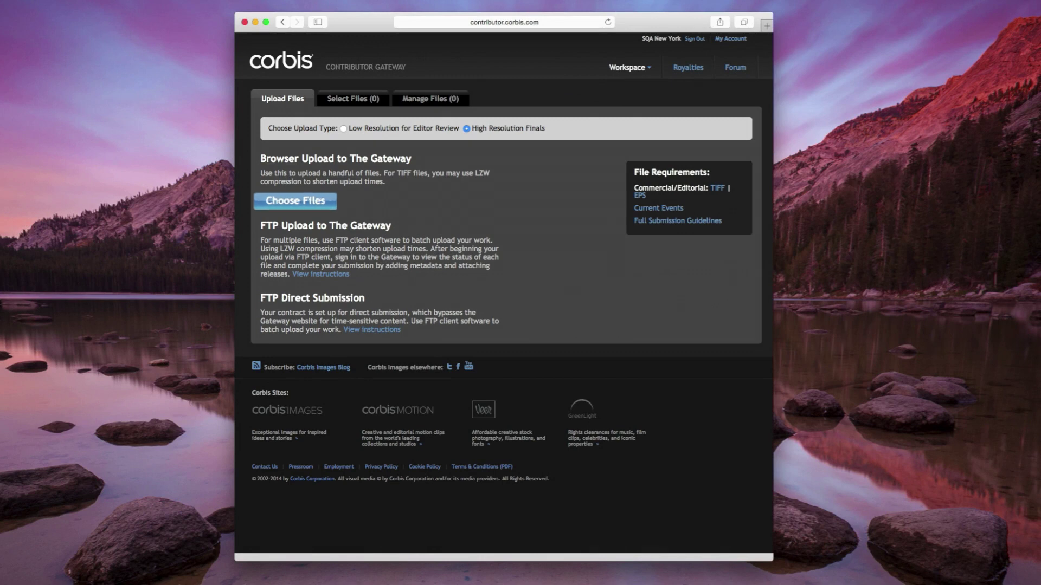
- Upload Hi-Res-Sample-01, -02 and -03.tif from the Hi Res Files folder
left_click(435, 124)
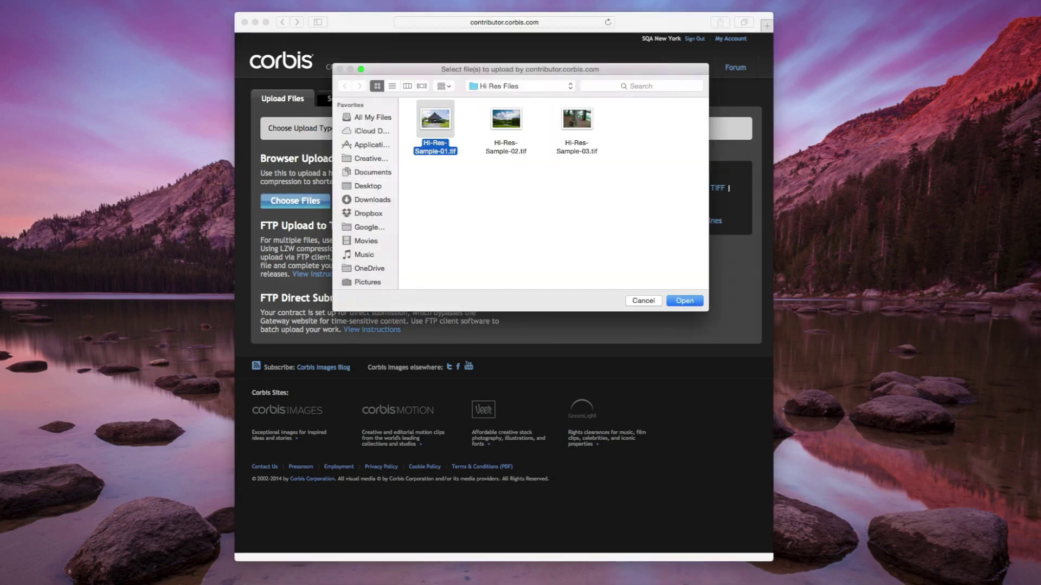
left_click(506, 125, "super")
left_click(577, 125, "super")
key("Return")
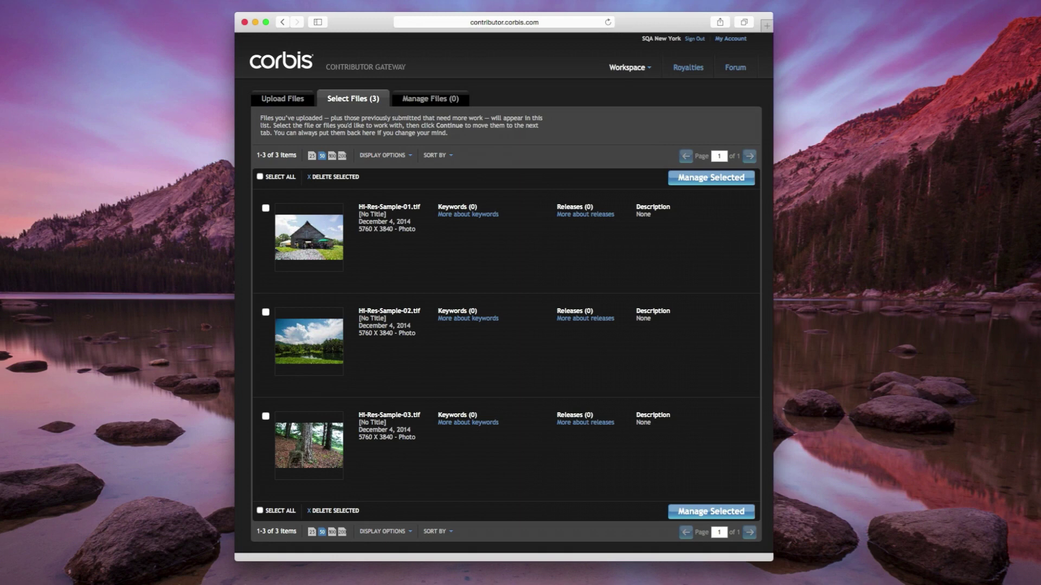
- Move Hi-Res-Sample-01 and -02 onto the Manage Files tab
left_click(265, 207)
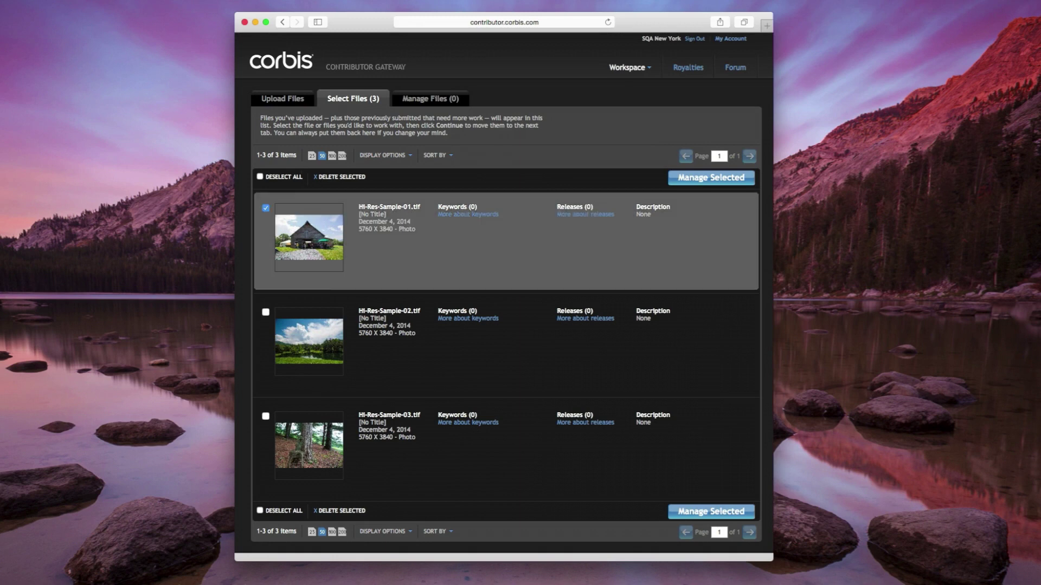
left_click(265, 311)
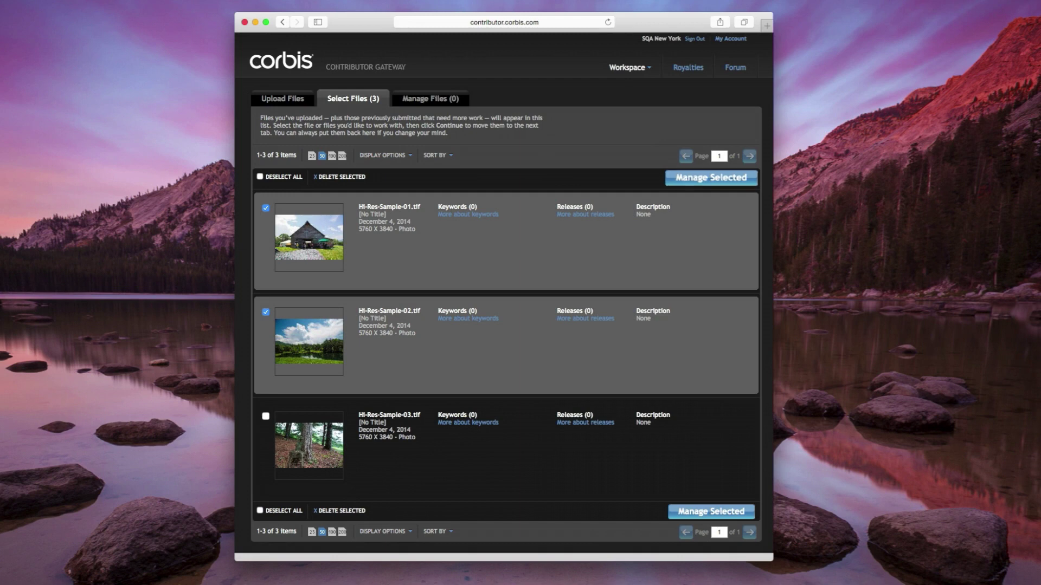
left_click(710, 178)
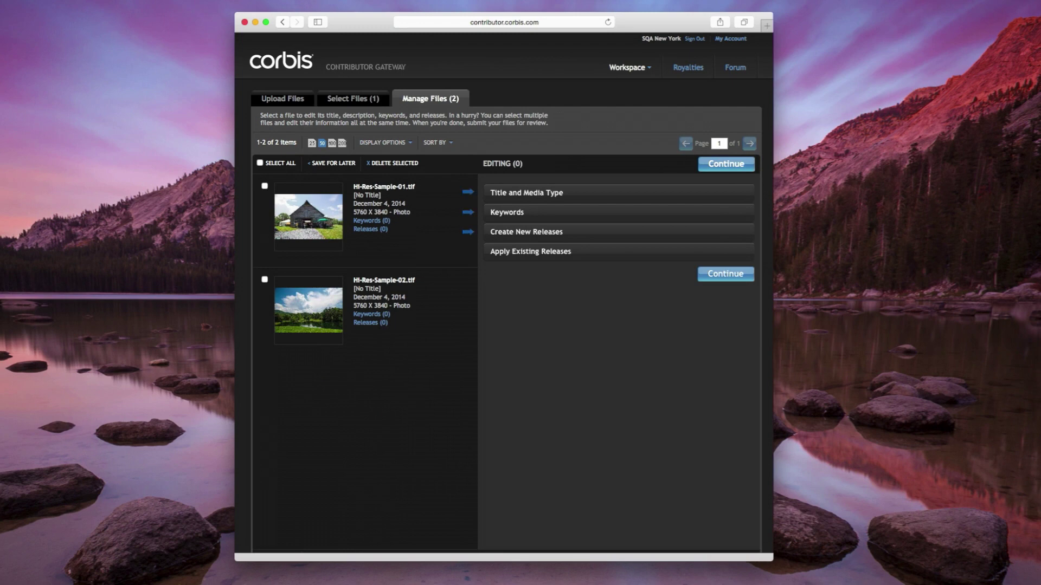
- Give Hi-Res-Sample-01 and -02 the title 'The Great Outdoors' and description 'Nothing but big, blue skies.'
left_click(265, 185)
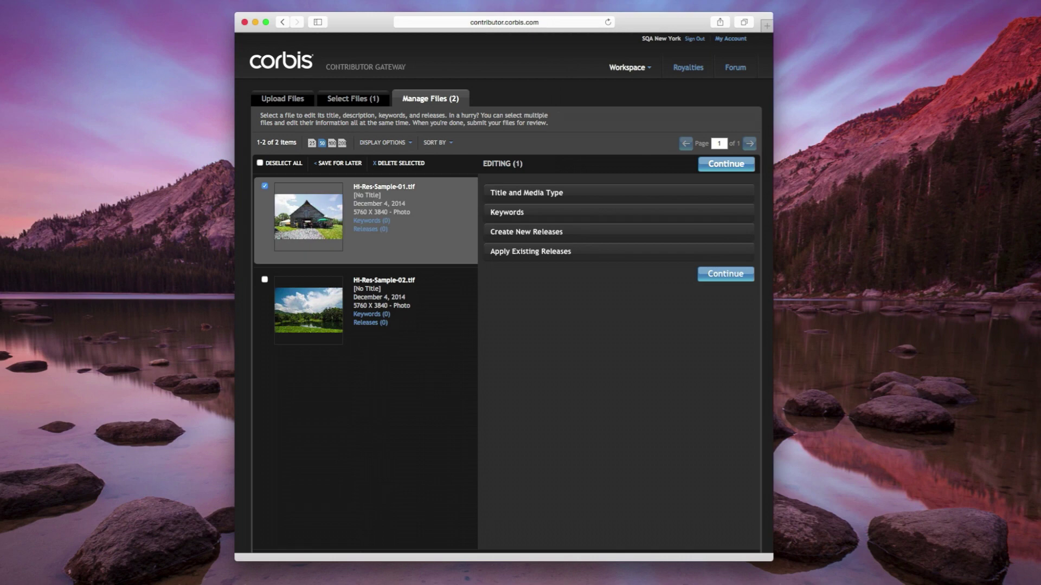
left_click(264, 279)
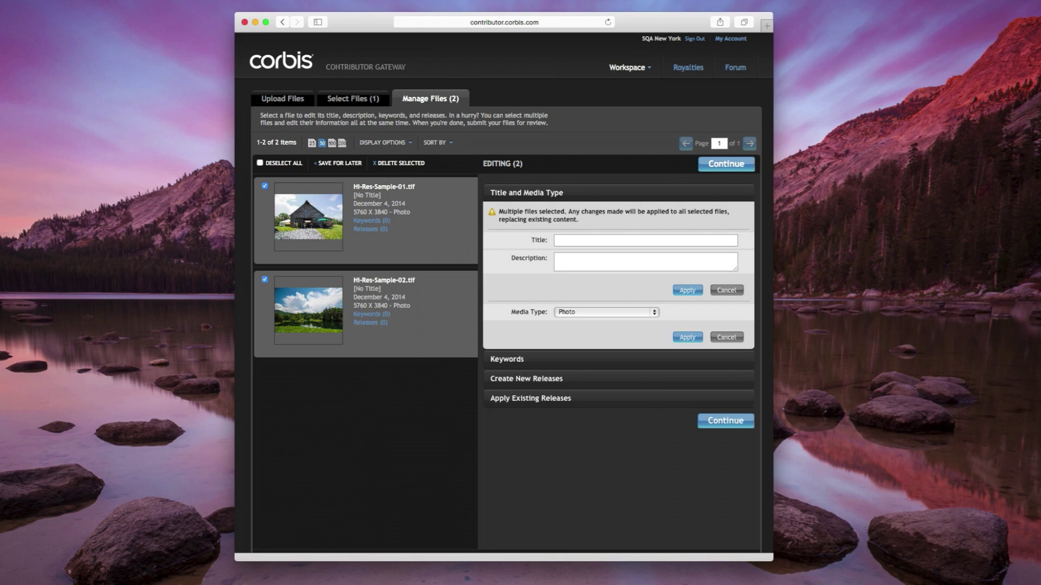
left_click(645, 240)
type("The G")
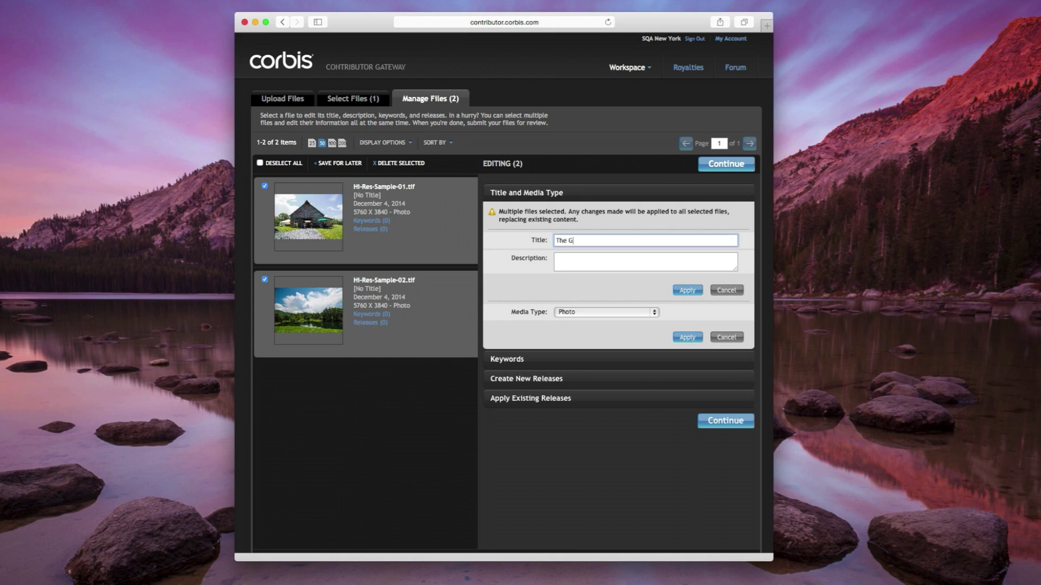
type("reat Outdoors")
key("Tab")
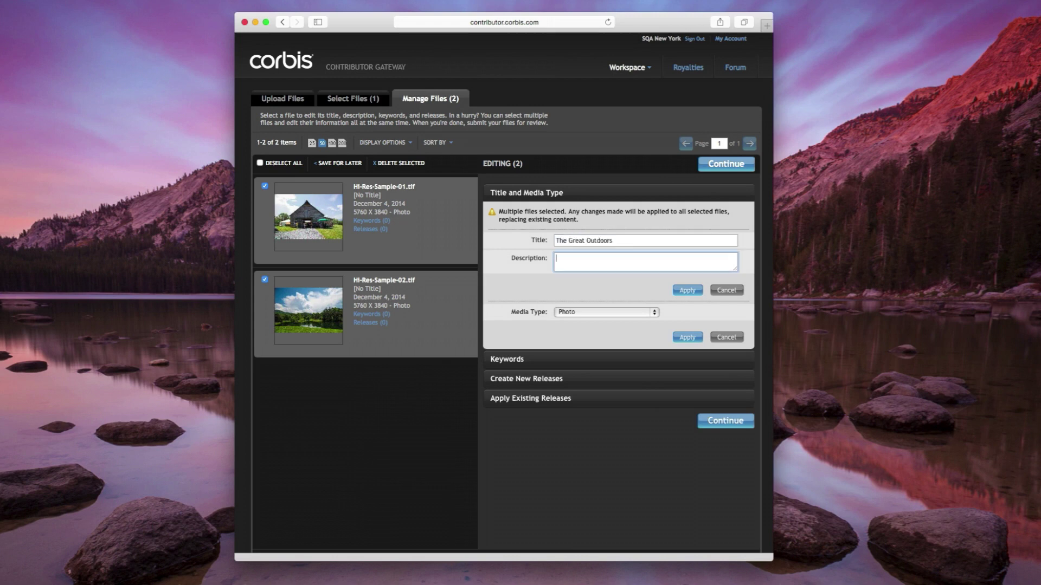
type("Nothing but big, blue skies.")
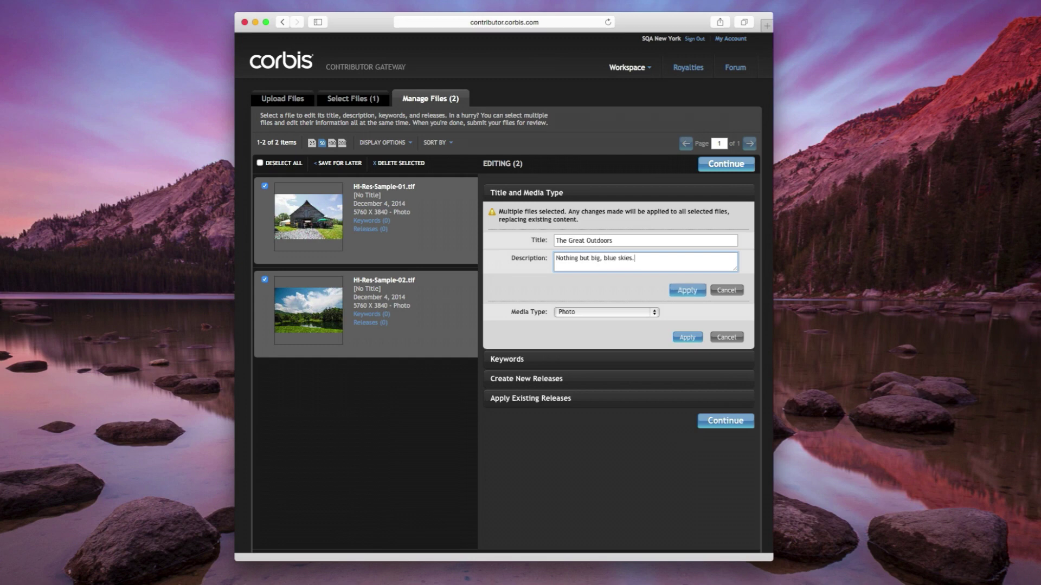
key("Tab")
key("Return")
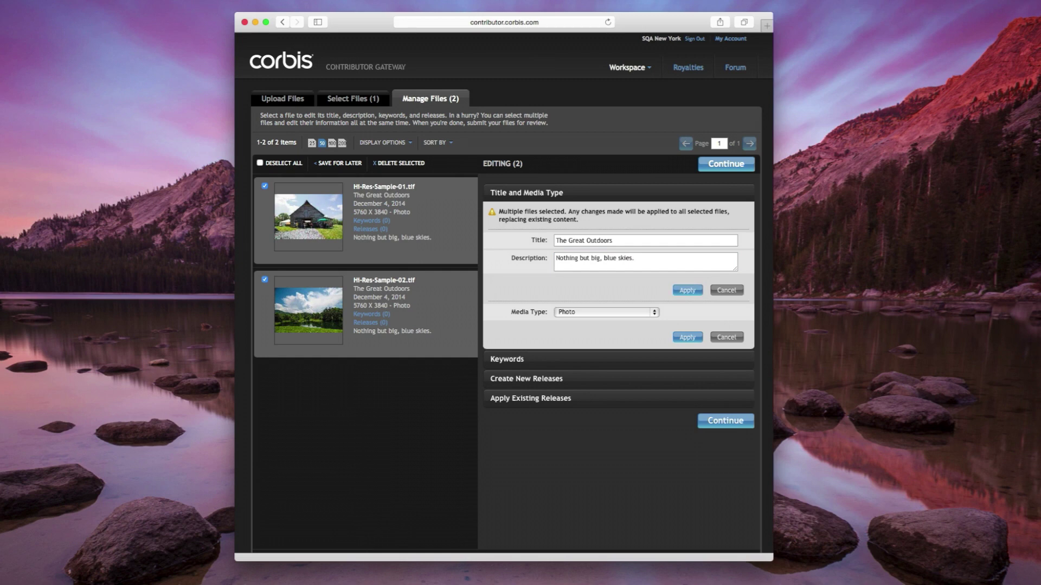
left_click(506, 359)
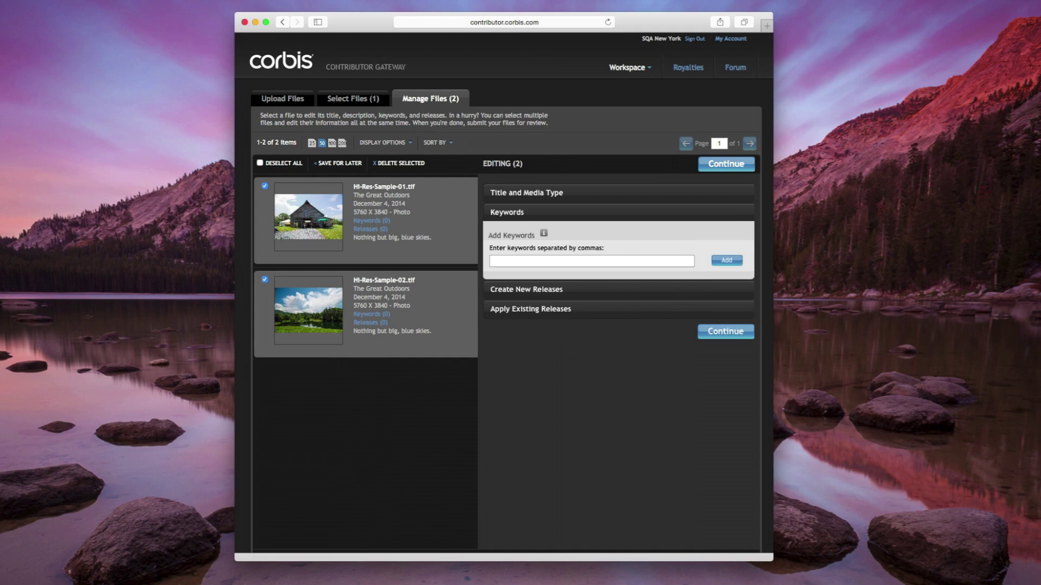
- Add keywords barn, nature and farm to both photos, dropping the extra sky keyword
type("sky, barn")
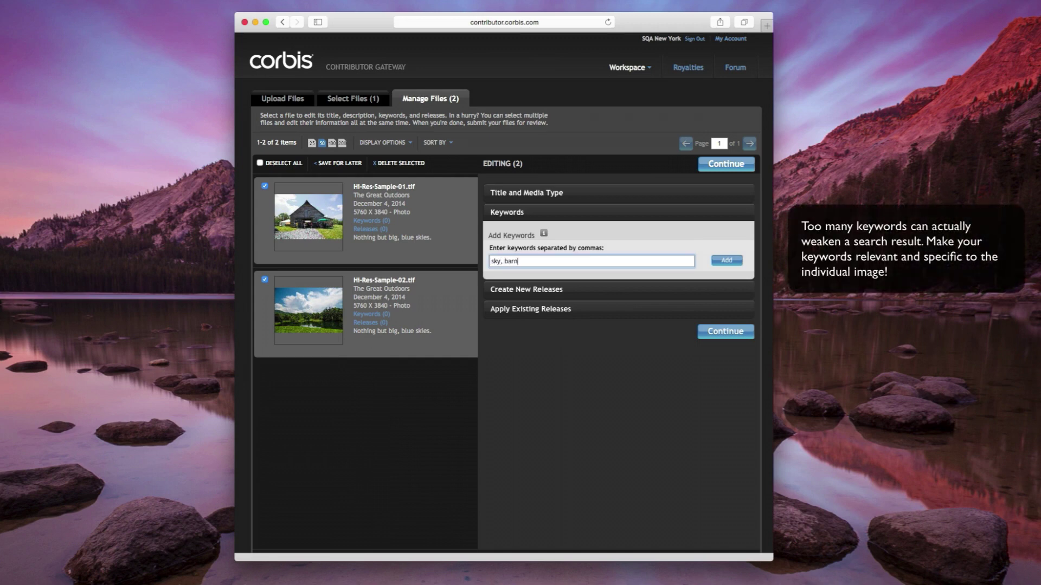
type(", nature, farm")
left_click(727, 261)
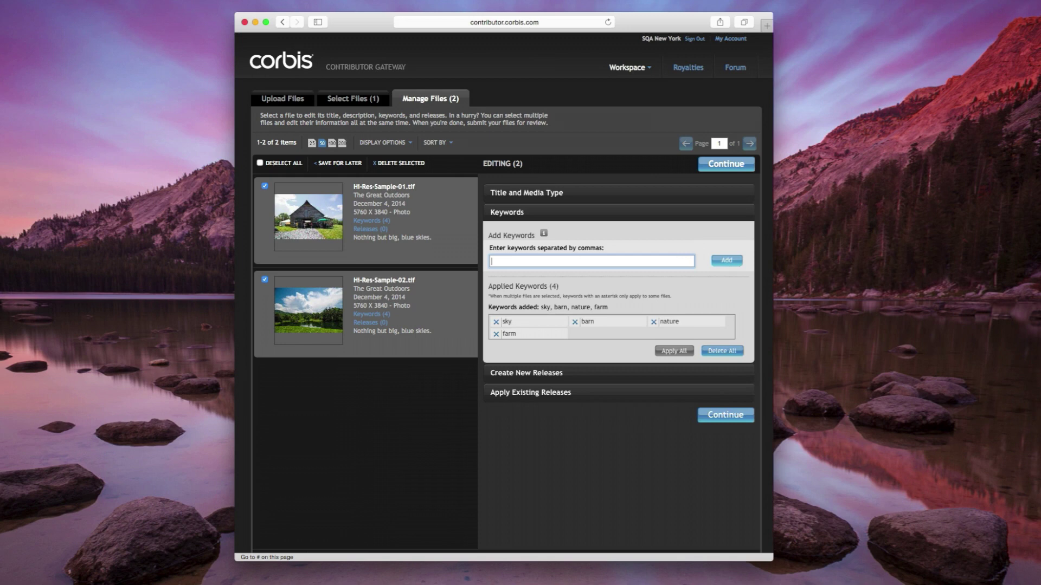
left_click(496, 322)
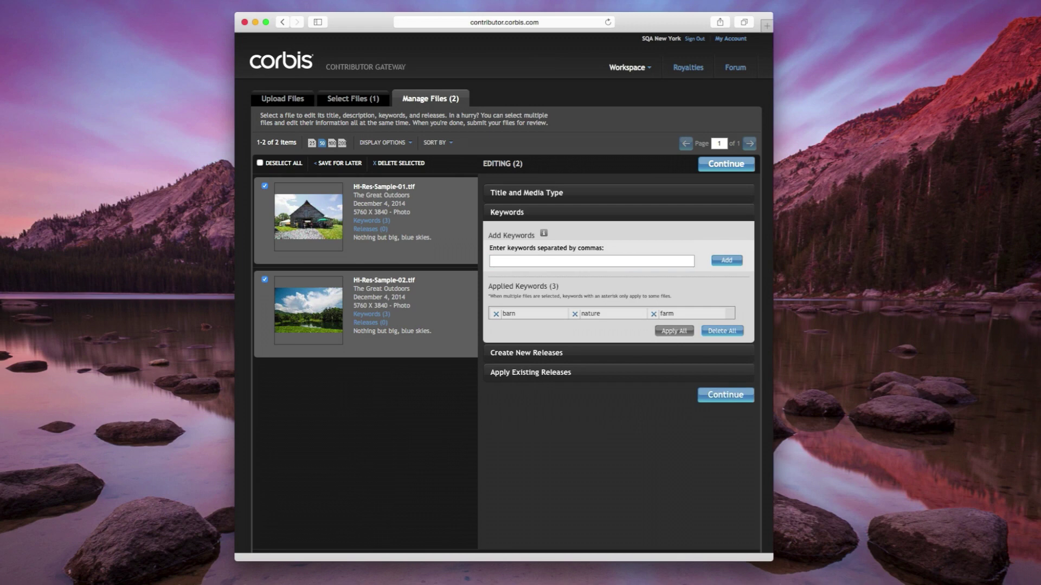
- Start a property release for 'The Farm' with the owner's name and reference 2014-Farm-Release
left_click(525, 352)
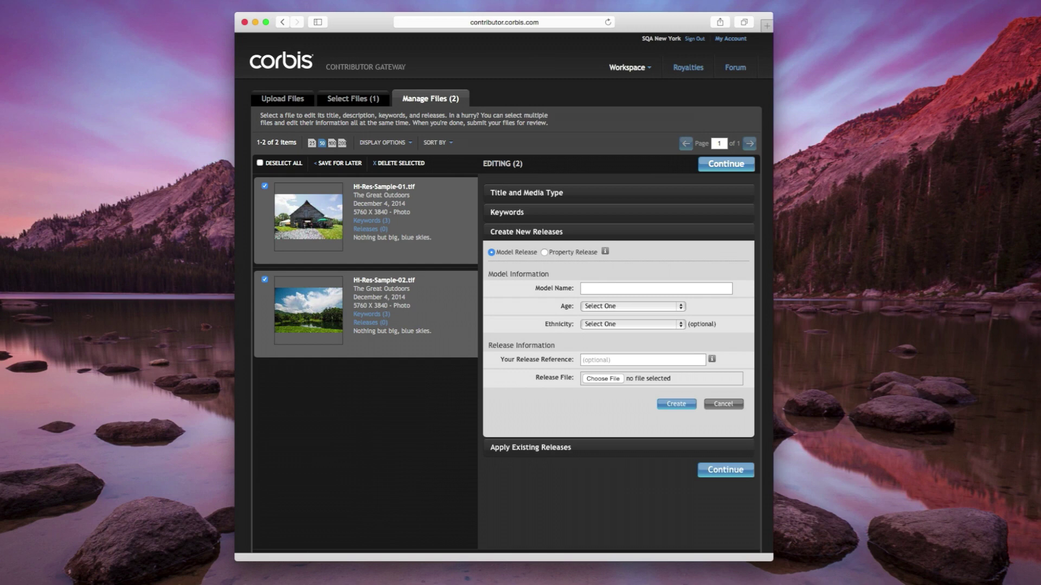
left_click(544, 252)
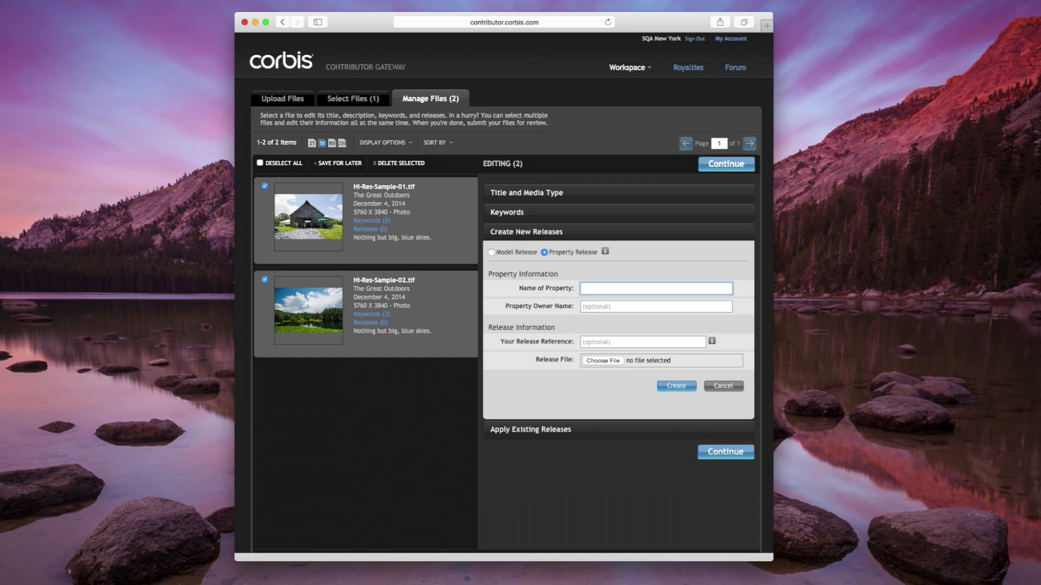
type("The Farm")
key("Tab")
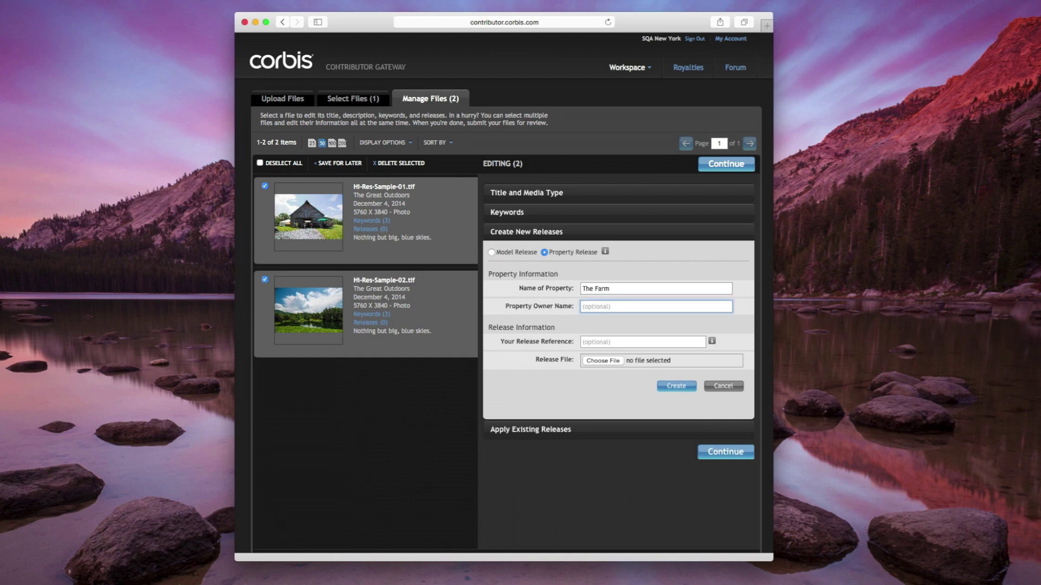
type("Jane Doe")
key("Tab")
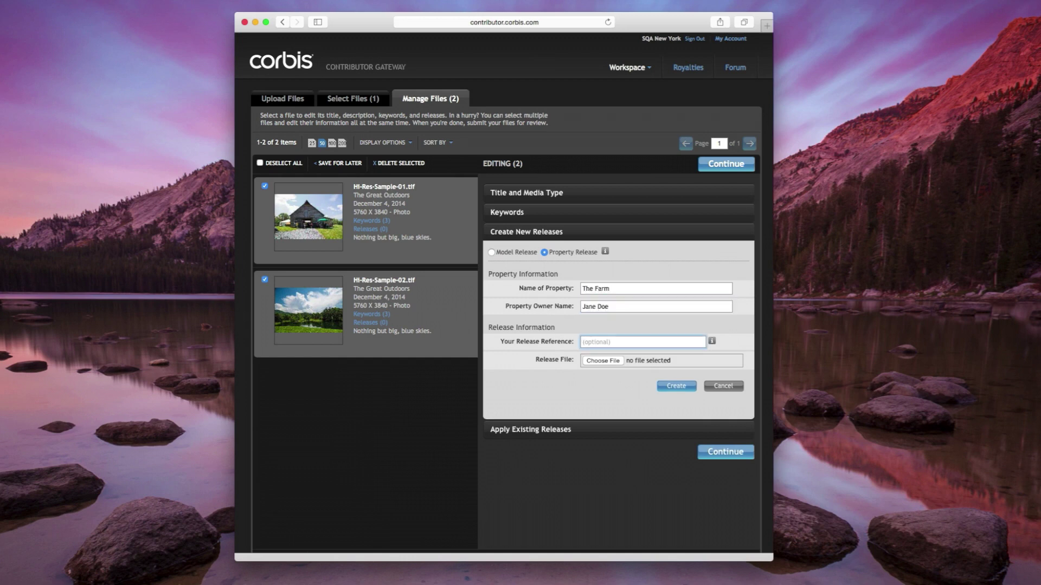
type("2014-Farm-Release")
- Attach 2014-06-10-Property-Release.pdf to the property release
left_click(603, 360)
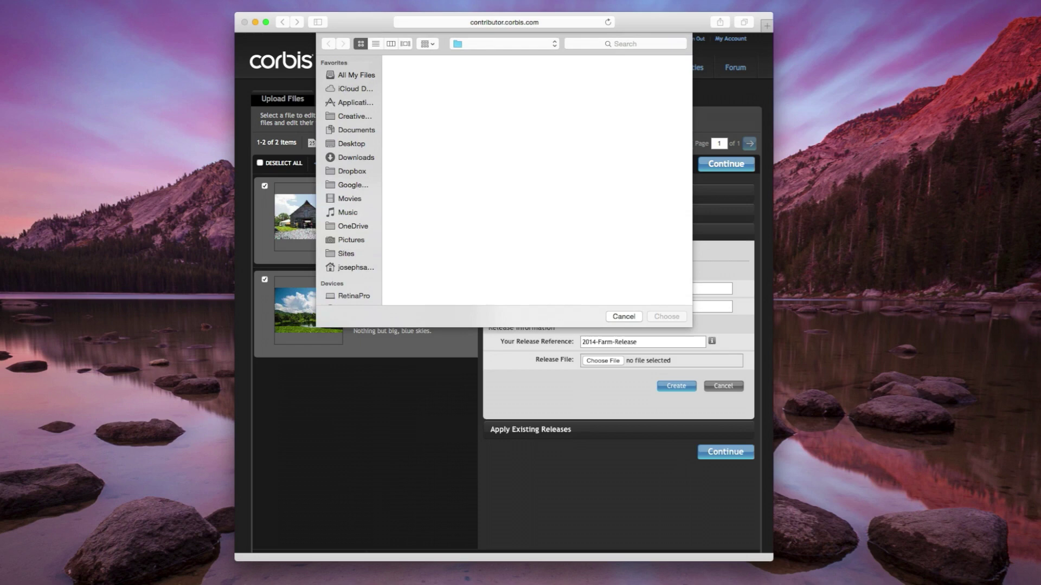
left_click(418, 81)
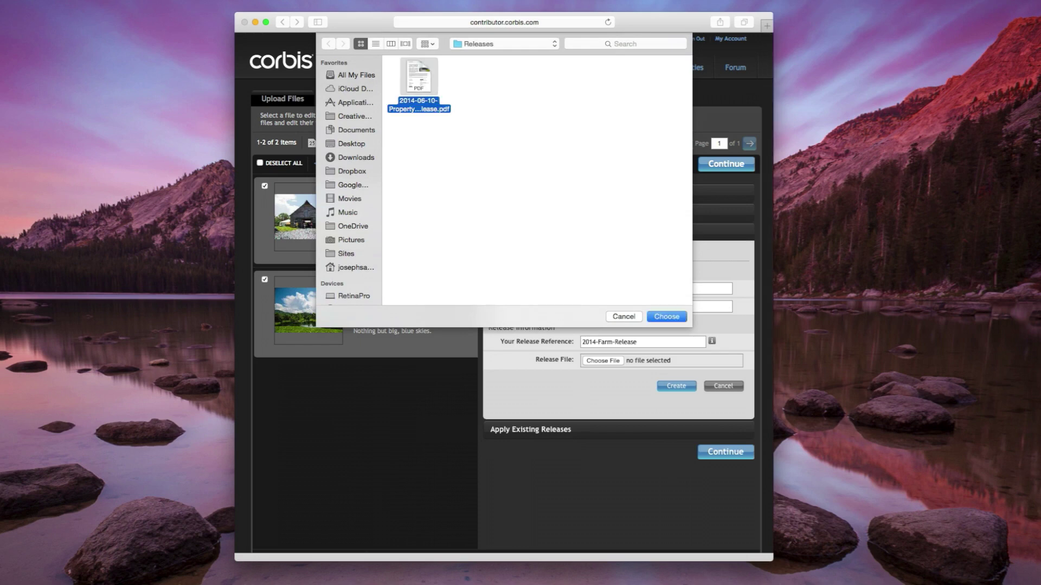
key("Return")
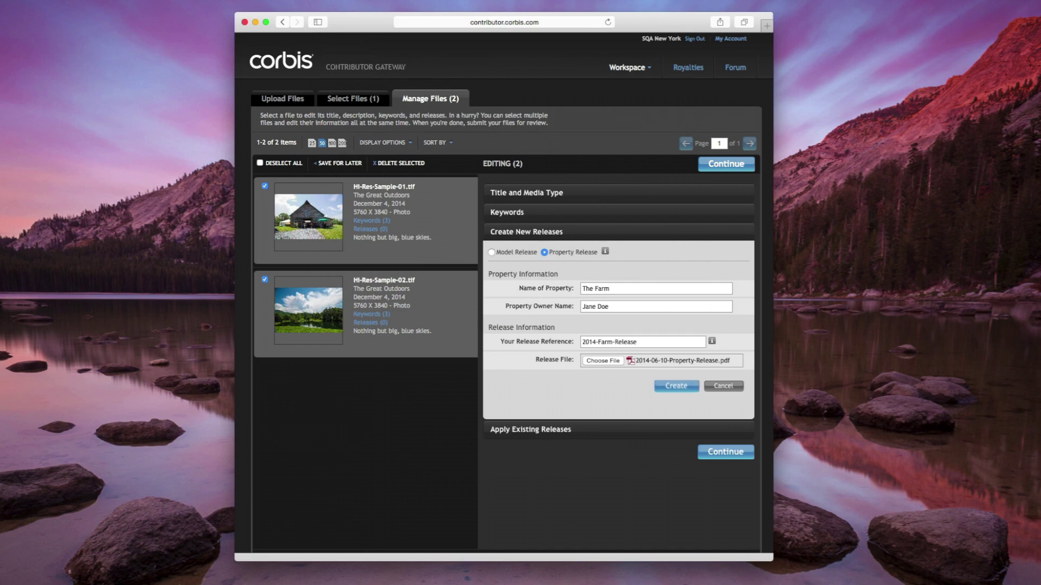
- Create the property release and apply it to both selected photos
left_click(676, 386)
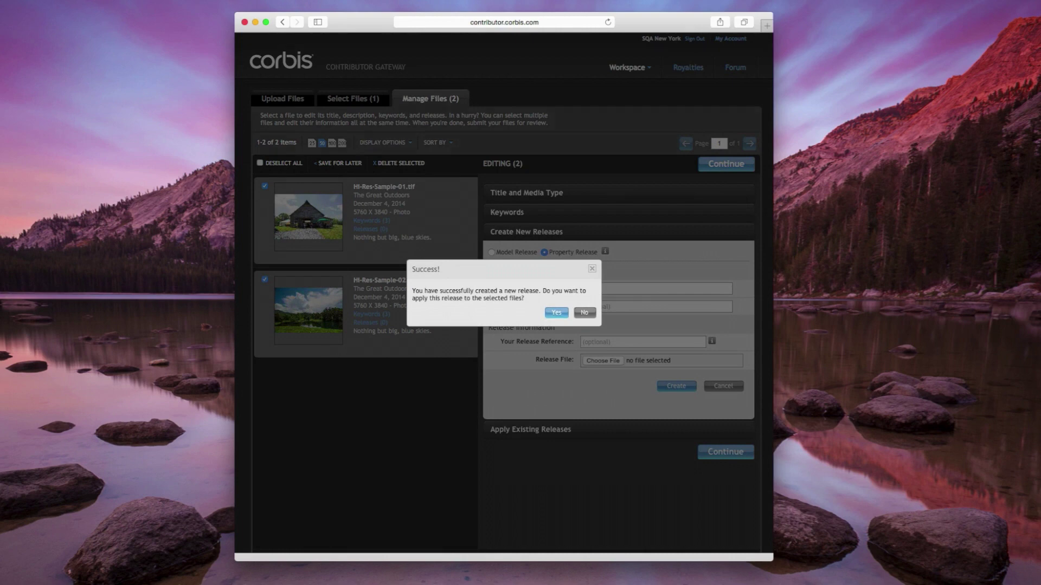
key("Return")
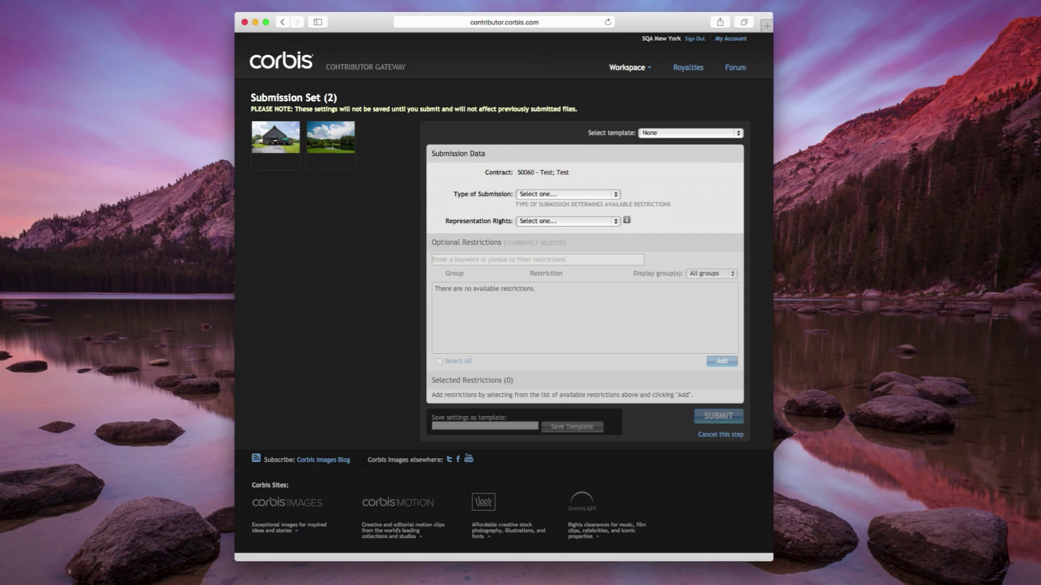
- Choose Editorial RM Test submission, Non-Exclusive representation rights, and check the Geography & Usage restriction
left_click(566, 194)
left_click(542, 207)
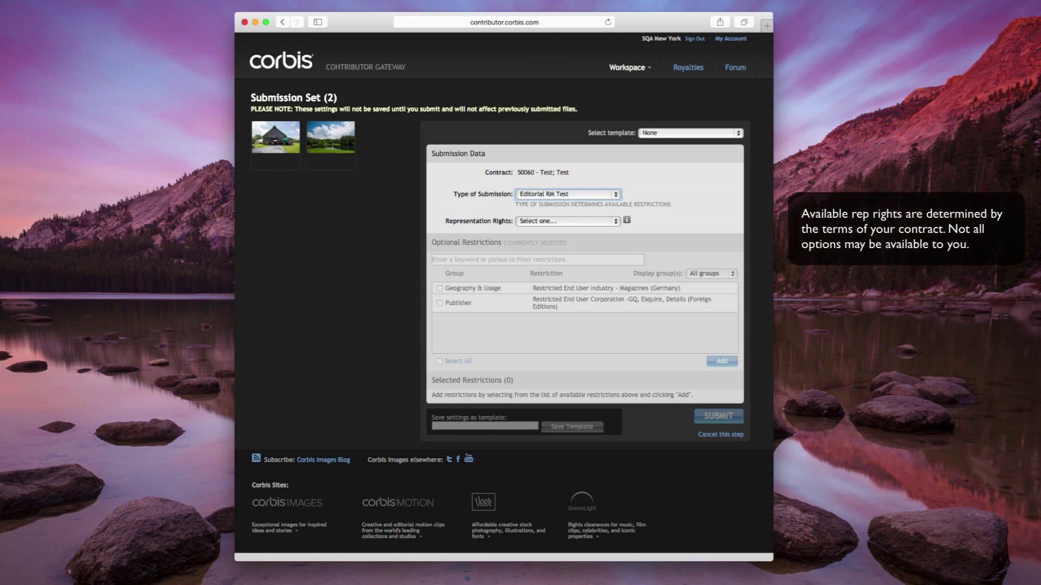
left_click(567, 221)
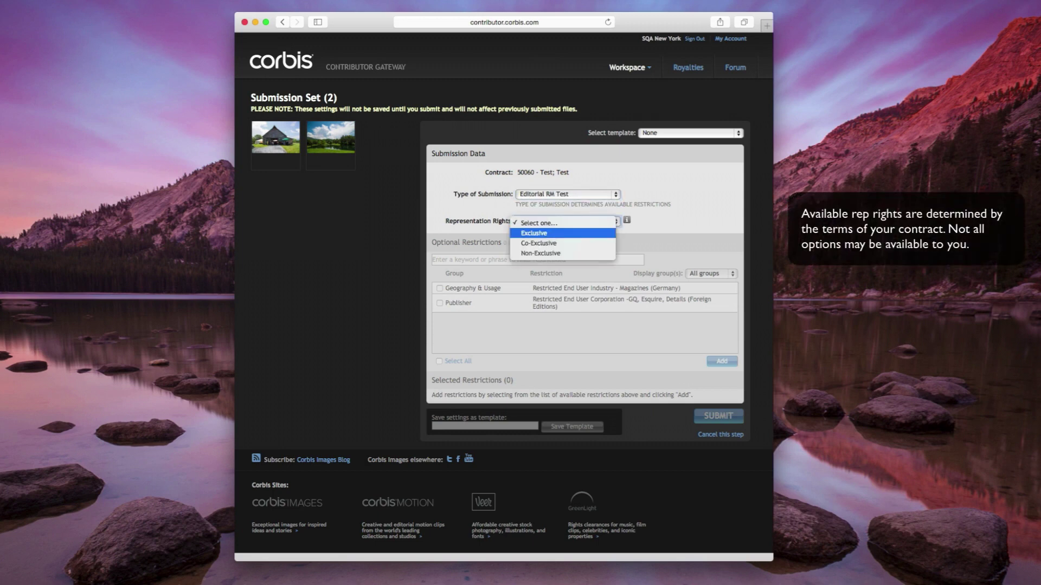
key("Down")
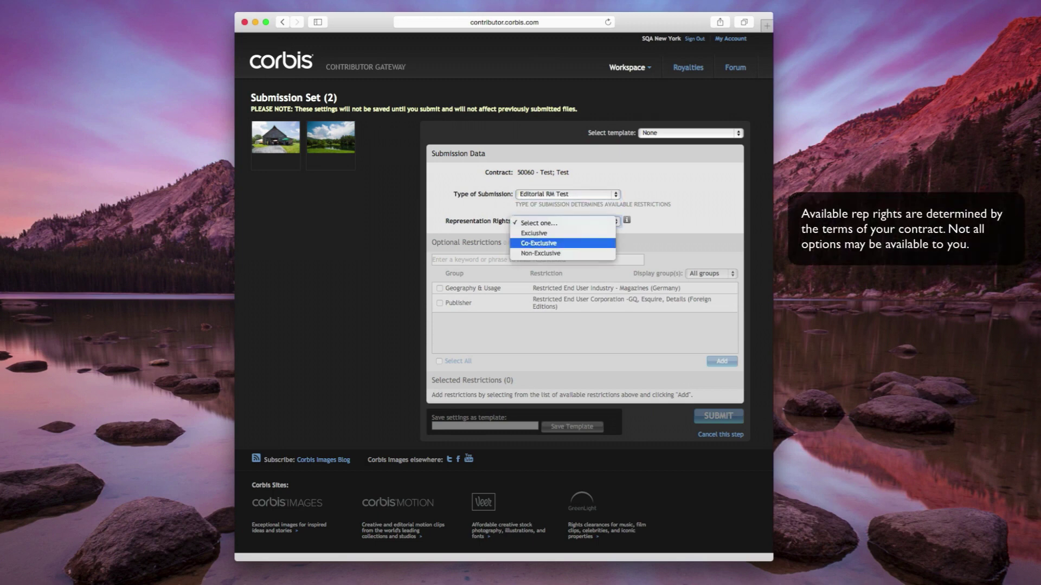
key("Down")
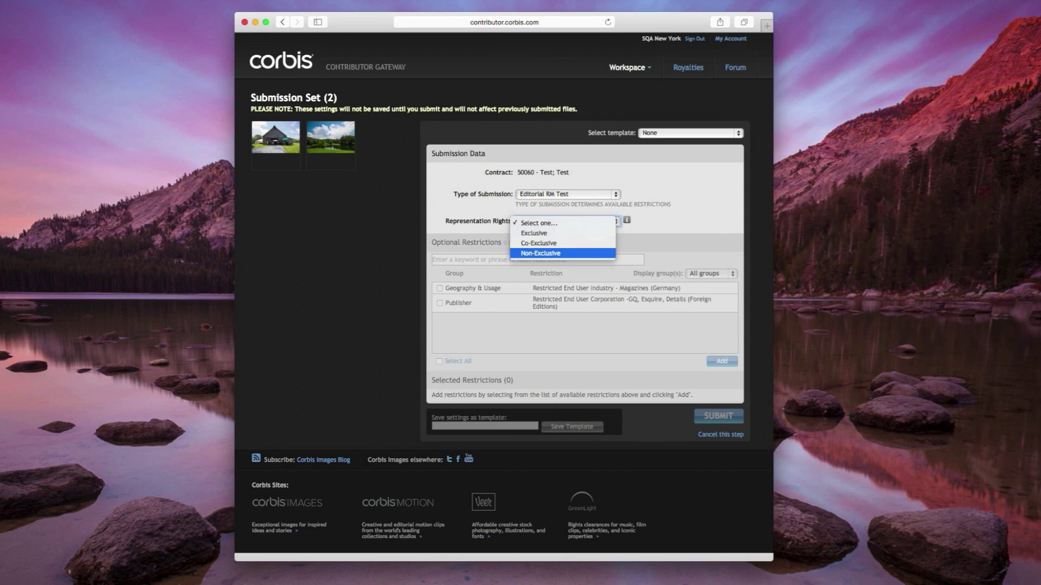
key("Return")
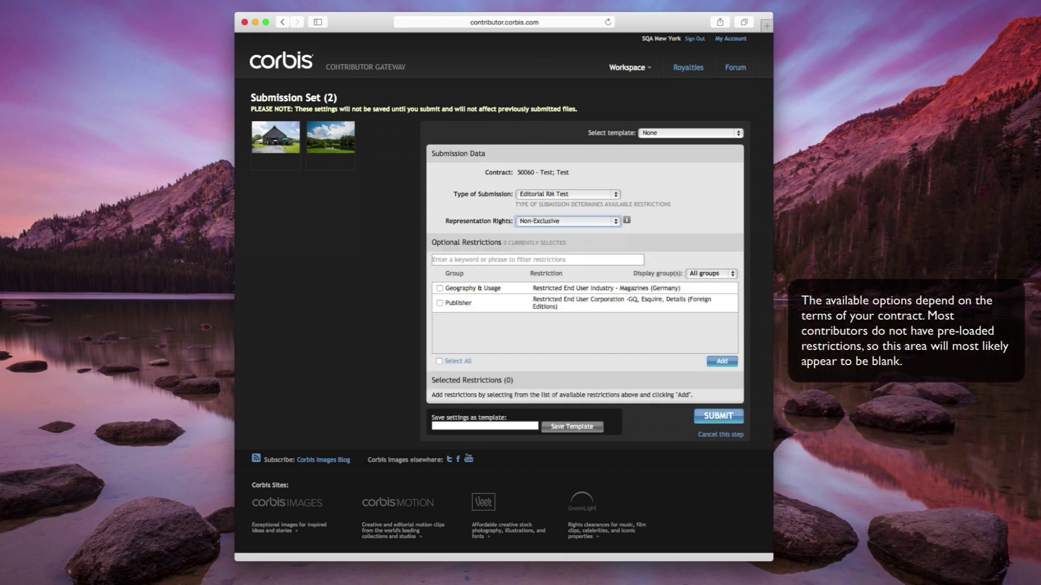
left_click(439, 361)
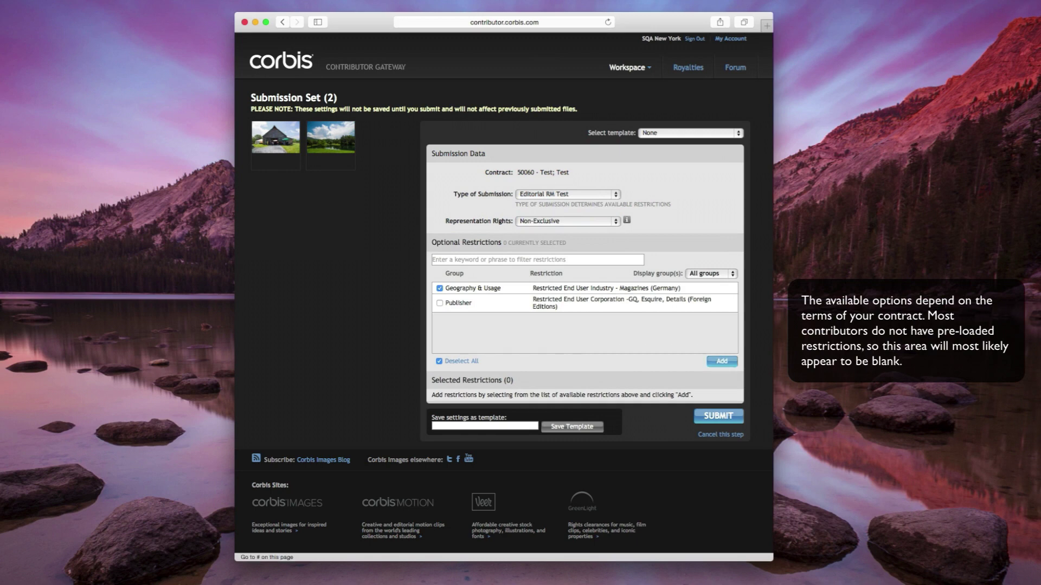
- Add the Magazines (Germany) restriction and submit the two-photo set
left_click(722, 361)
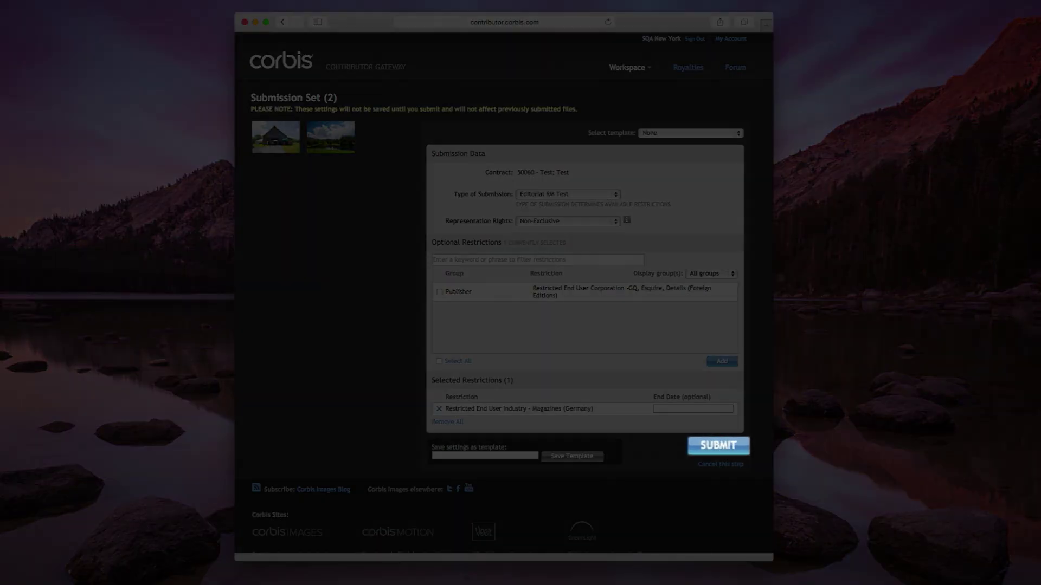
left_click(719, 445)
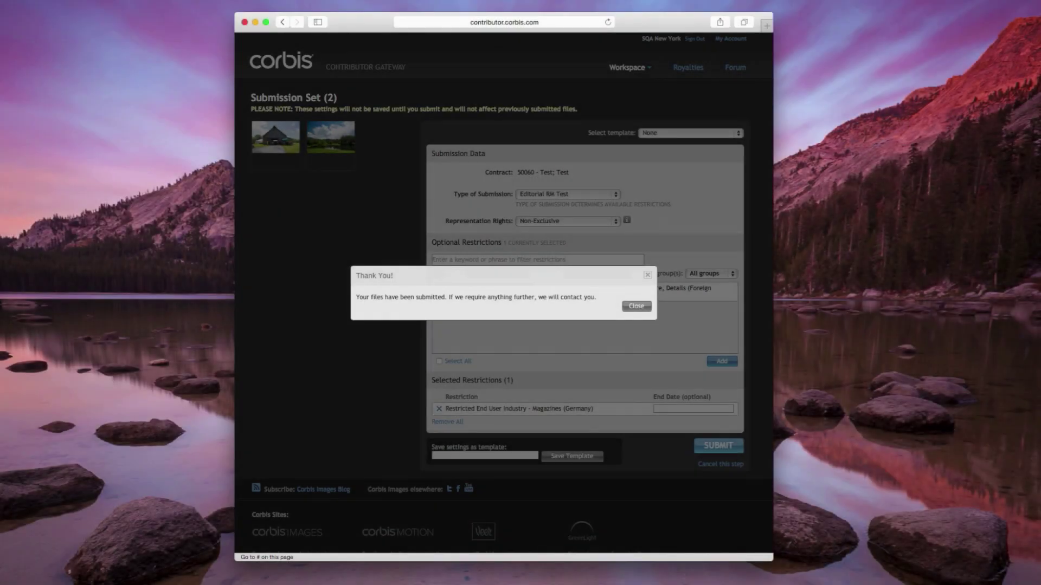